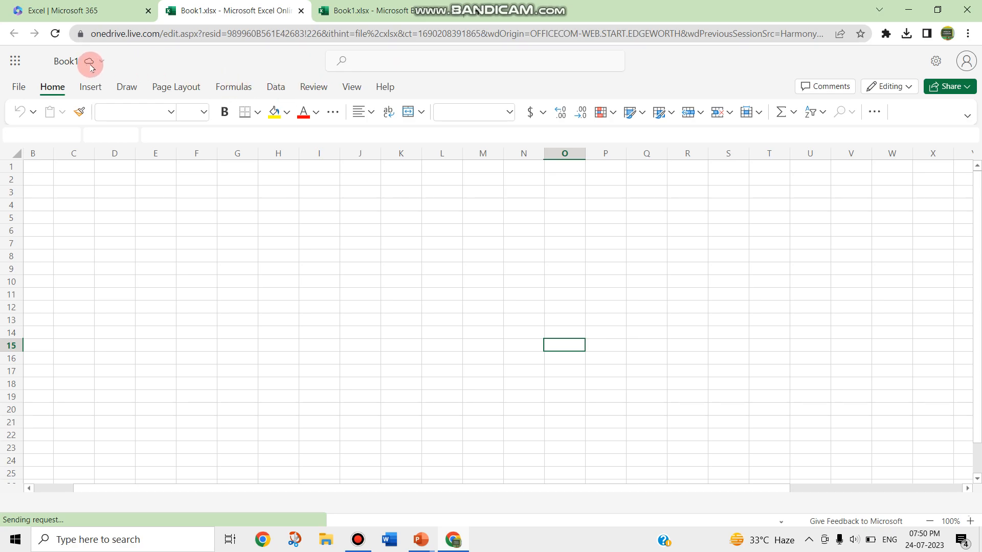
Show the Data tab tools for the blank Book1 workbook
click(277, 87)
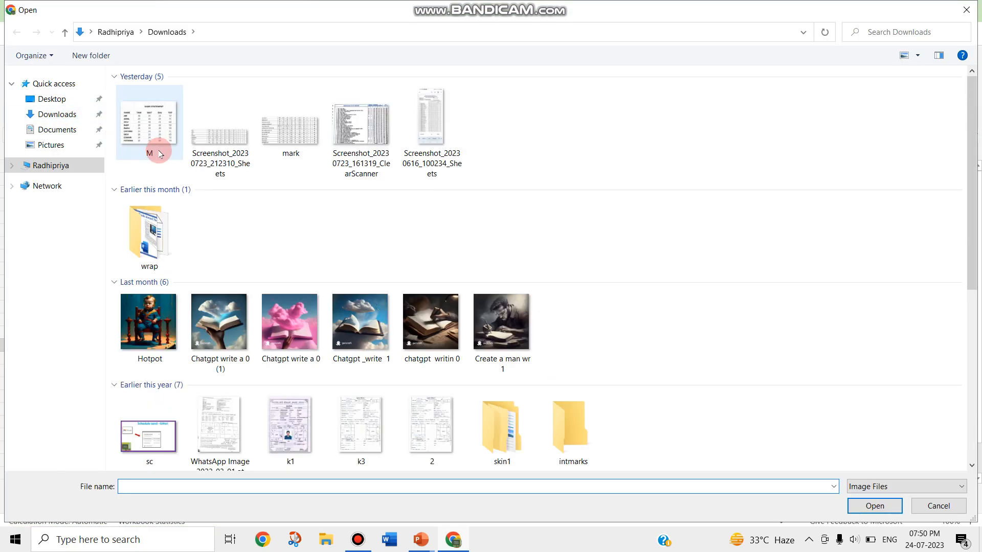
Load the M image from Downloads into Data from Picture for table extraction
double_click(154, 131)
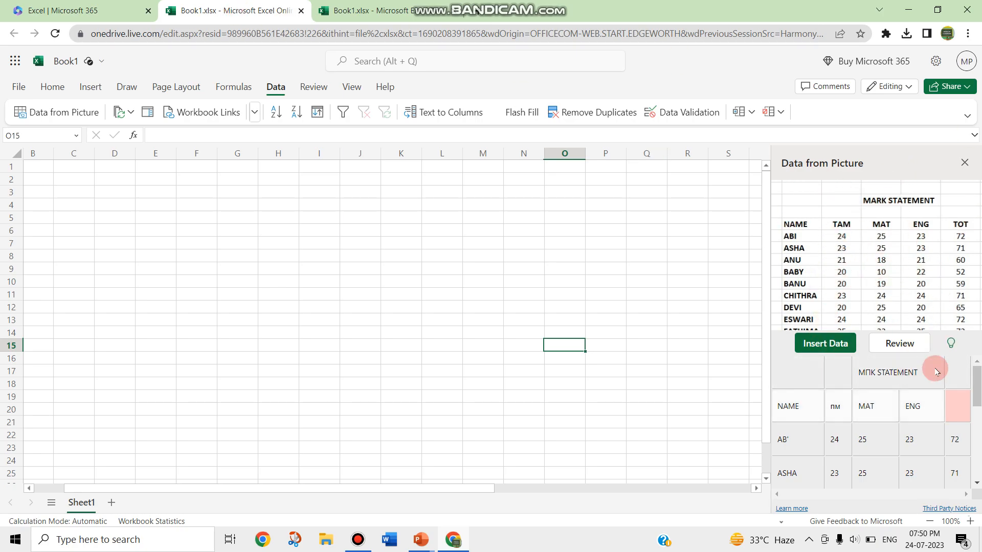
Edit the unreadable heading next to ENG and accept it as TOTAL
mouse_move(975, 383)
mouse_down()
mouse_move(975, 450)
mouse_move(975, 383)
mouse_up()
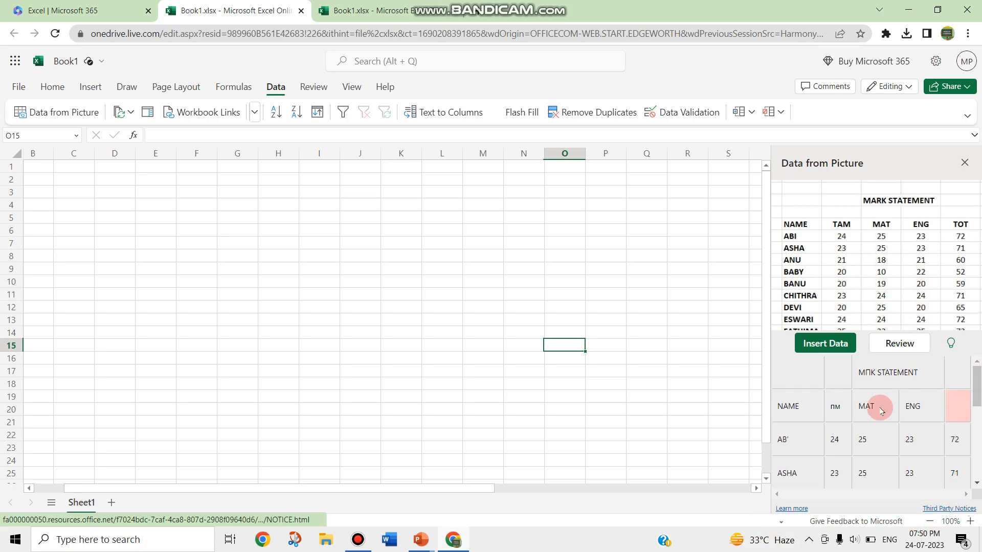
click(964, 410)
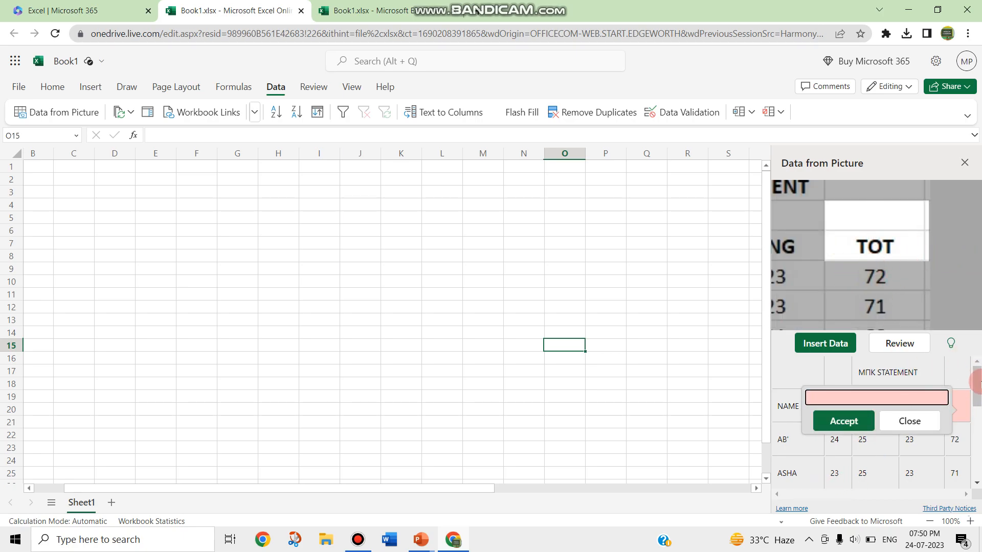
click(975, 384)
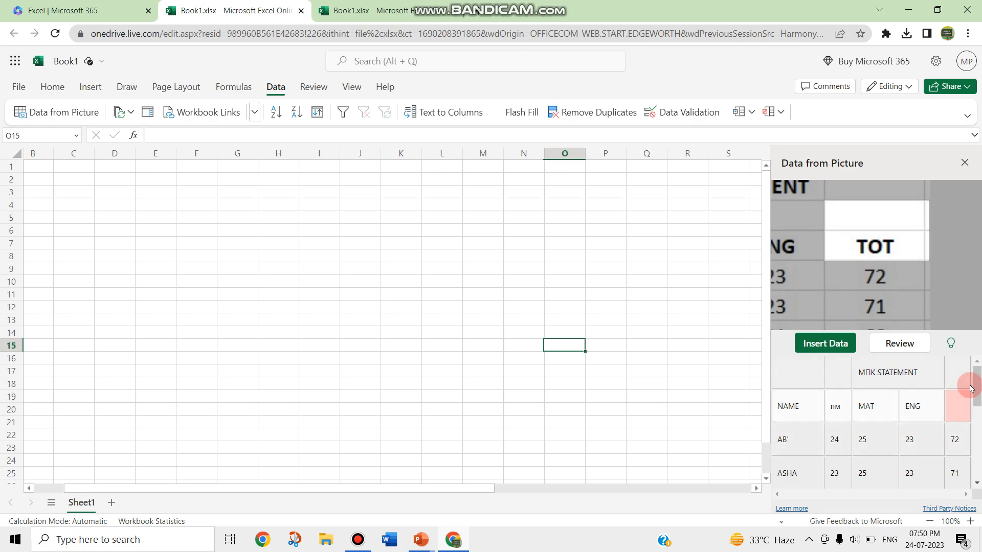
click(950, 405)
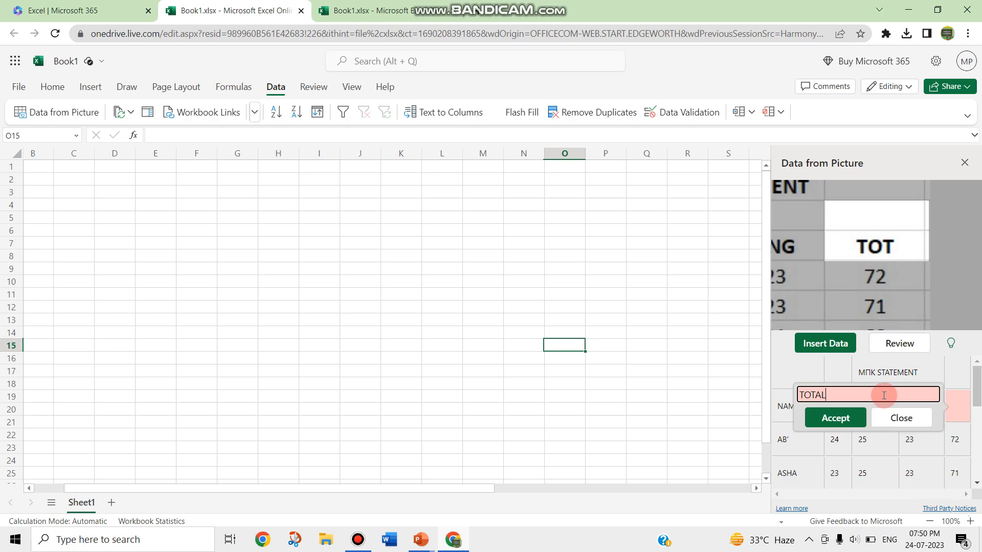
click(827, 420)
Review and accept the remaining flagged heading until no items require review
click(844, 336)
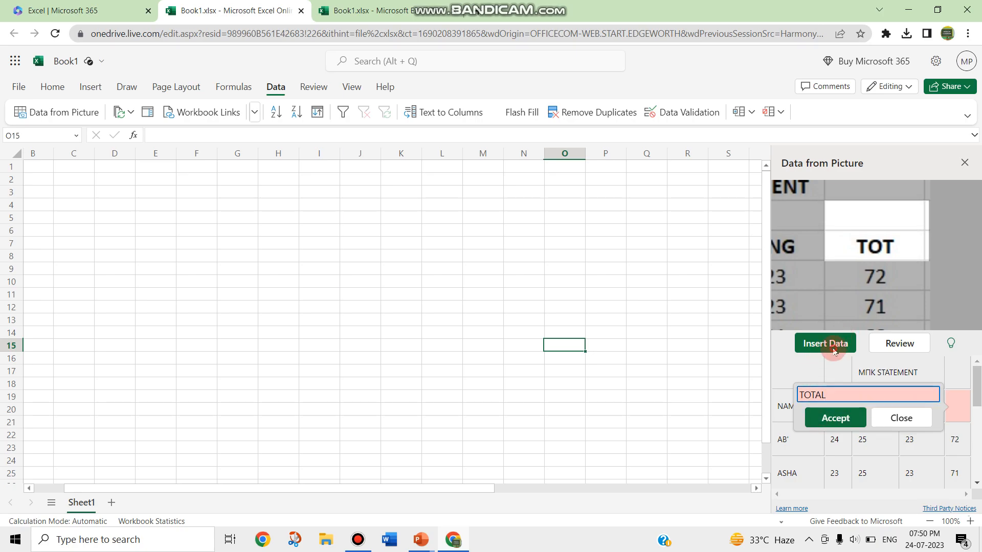
click(837, 341)
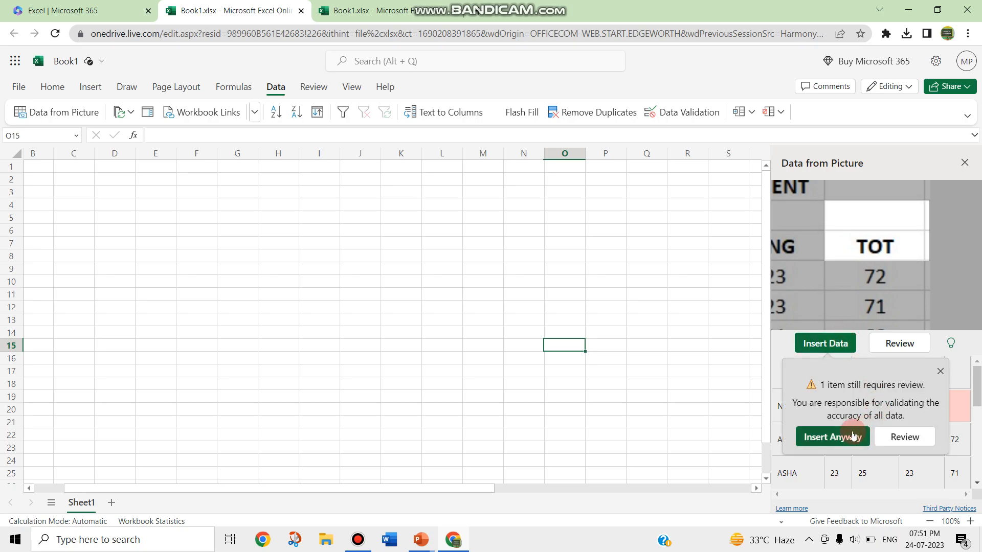
click(904, 437)
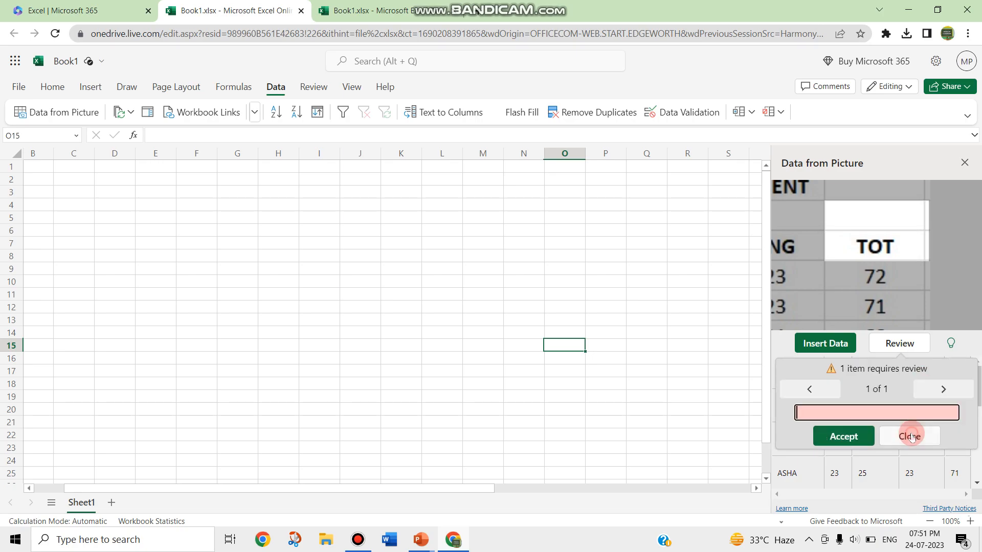
click(844, 433)
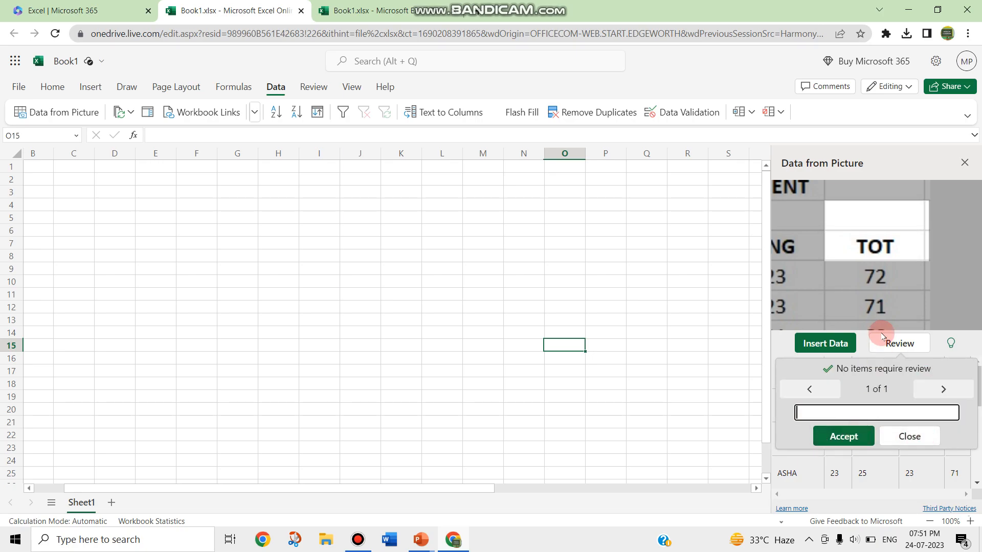
click(828, 345)
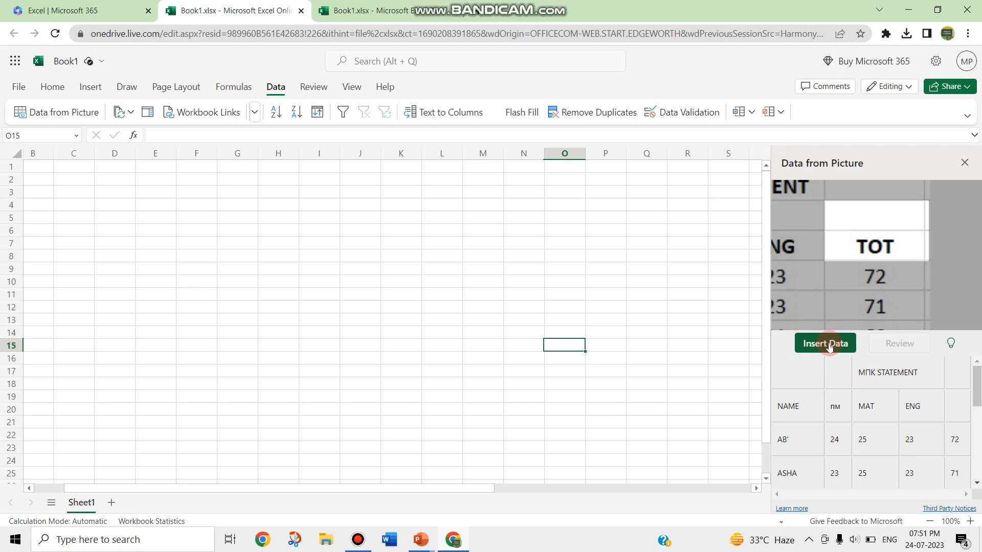
Insert the extracted mark table despite the accuracy warning, then close Data from Picture
click(830, 351)
click(883, 420)
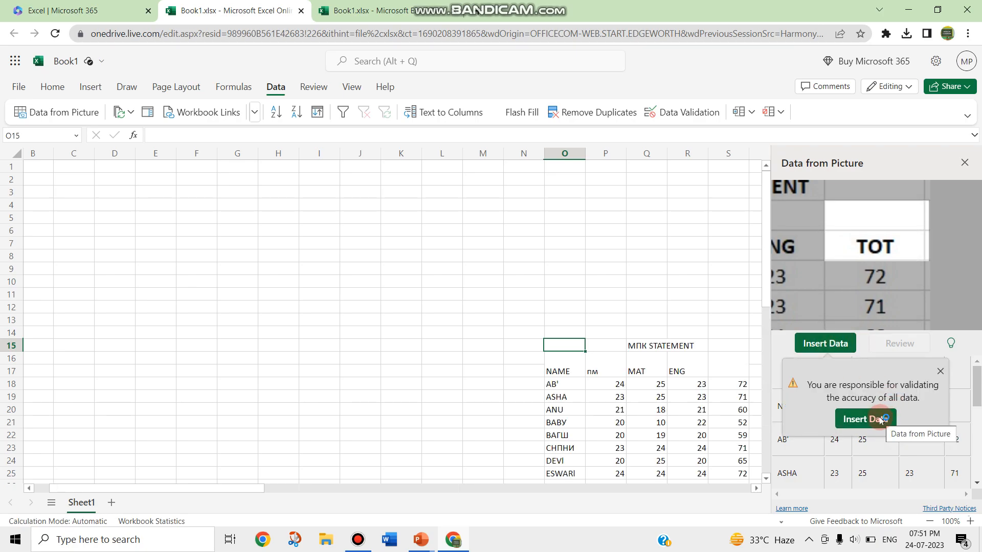
drag(521, 489, 605, 488)
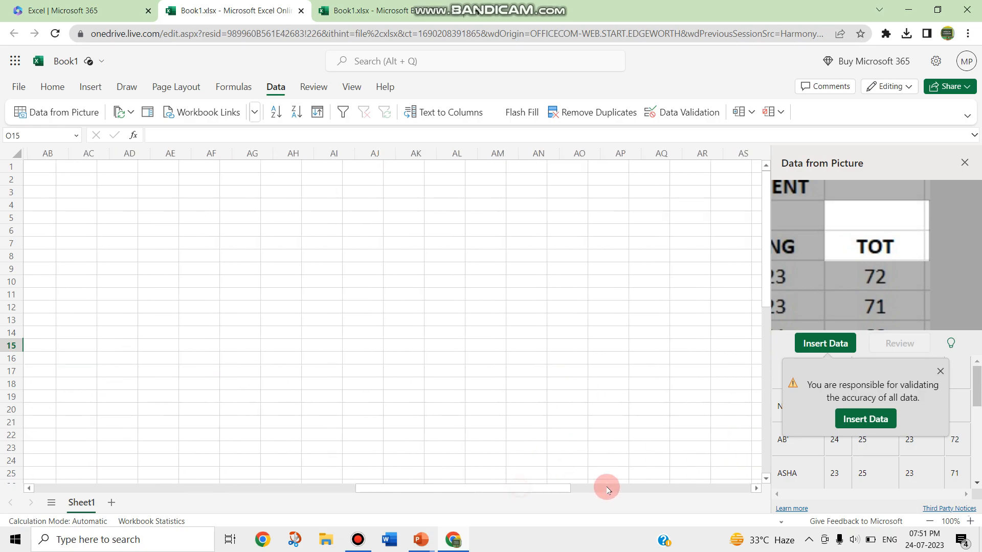
drag(438, 492, 160, 472)
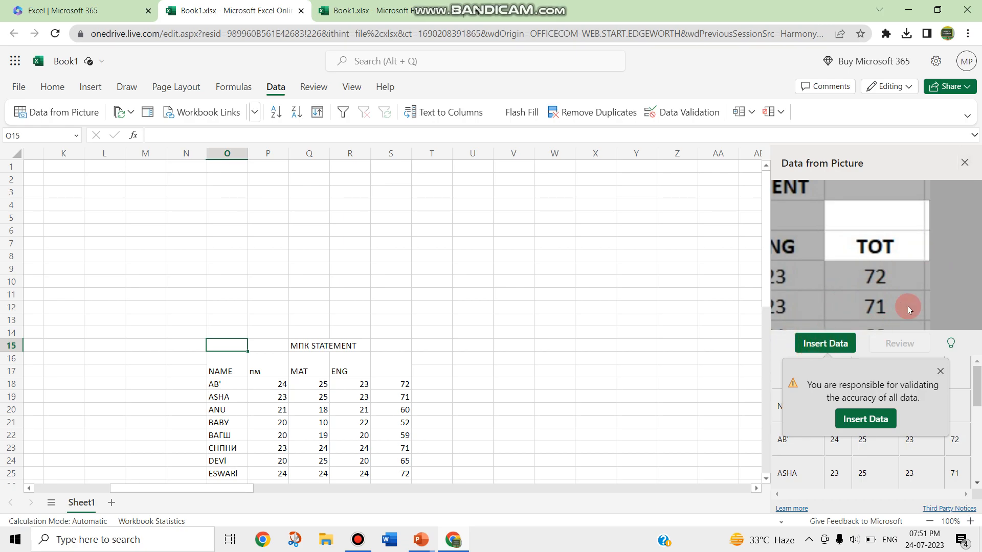
click(938, 370)
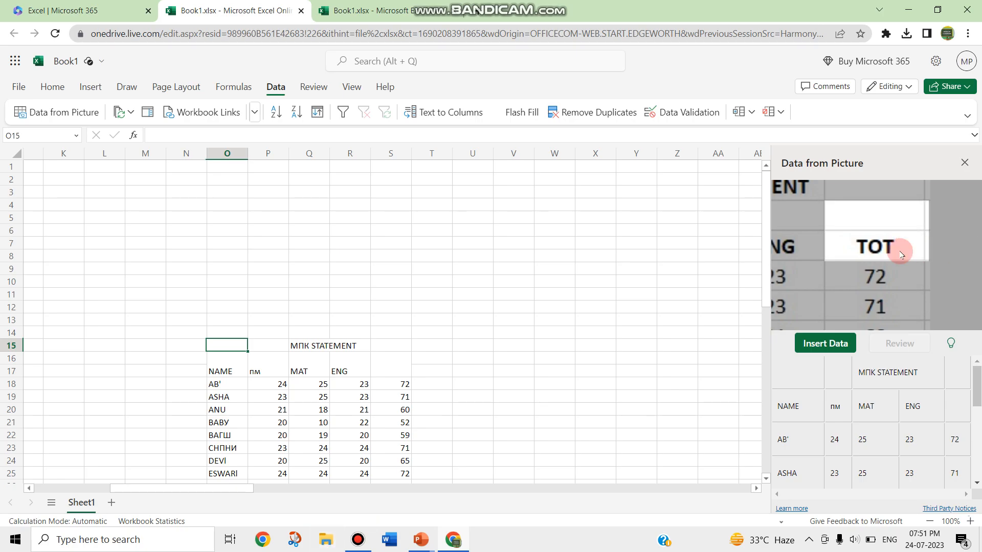
click(964, 163)
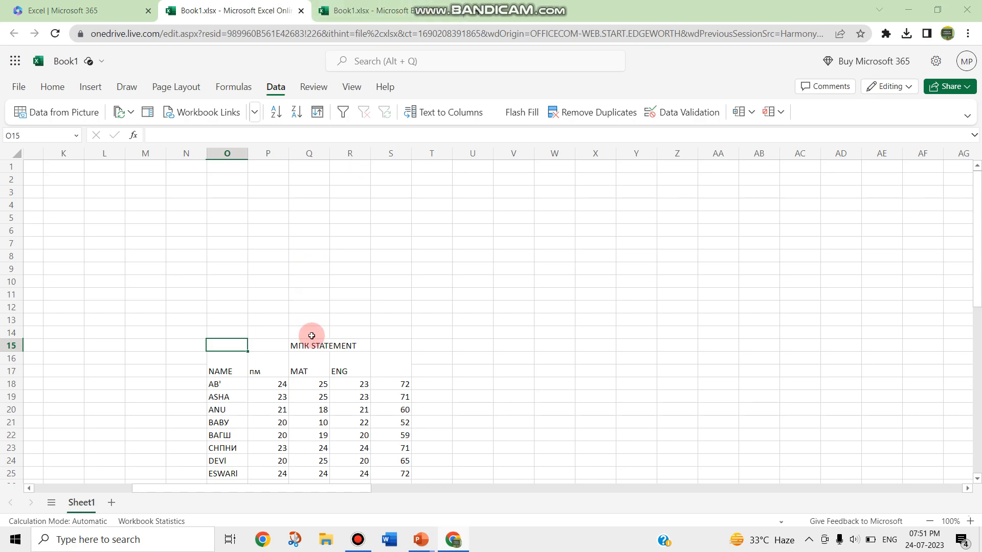
Open the Downloads folder in File Explorer and select the M picture
key(super+e)
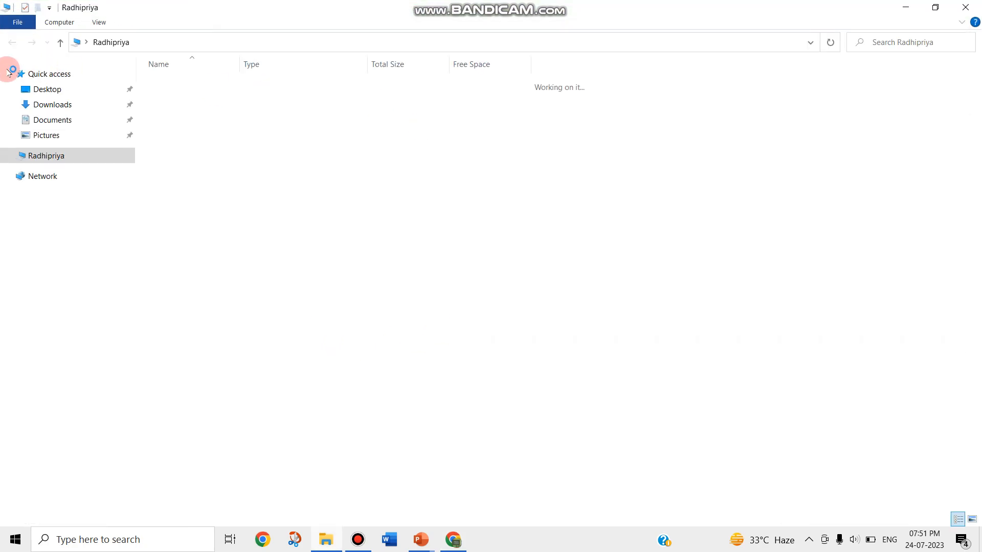
click(63, 102)
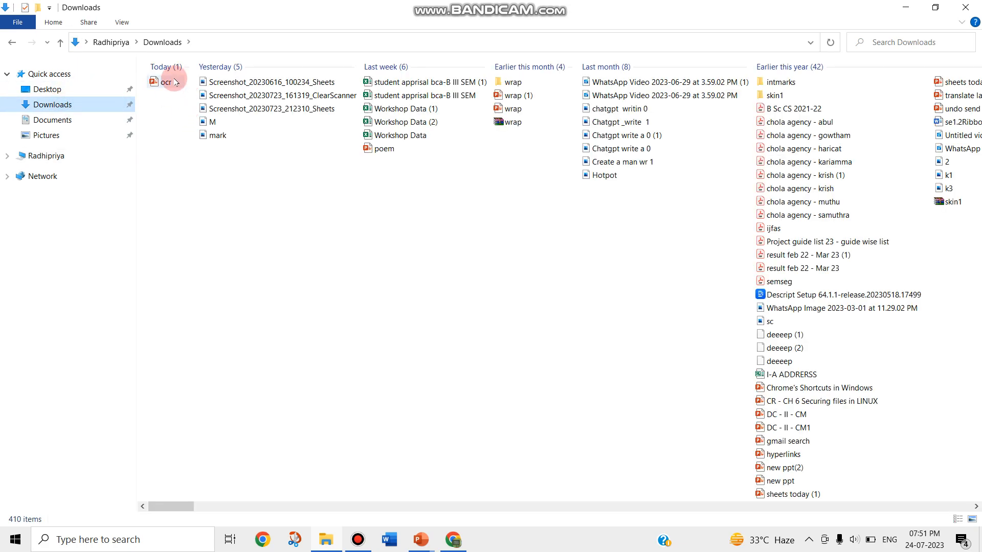
click(219, 123)
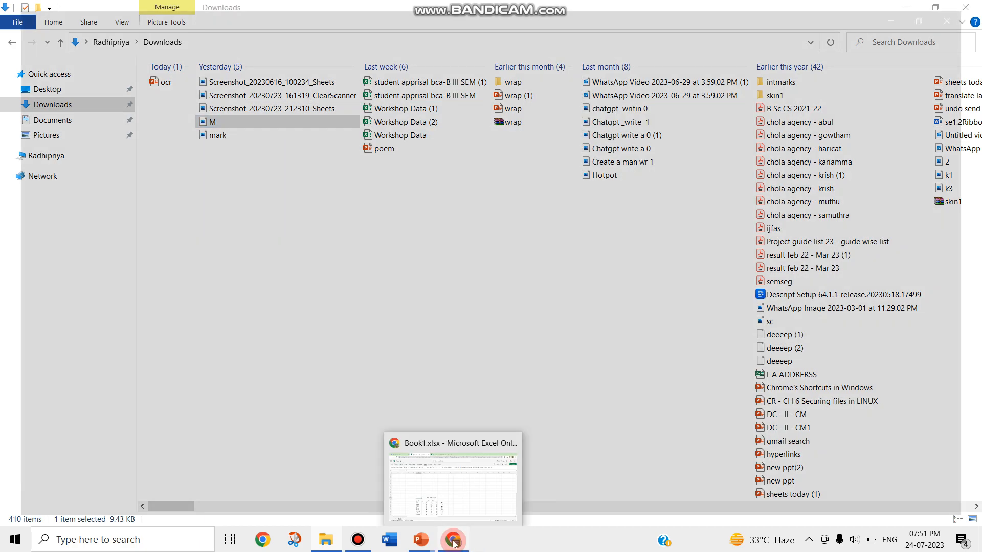
Switch back to the Book1.xlsx workbook in the browser
click(454, 543)
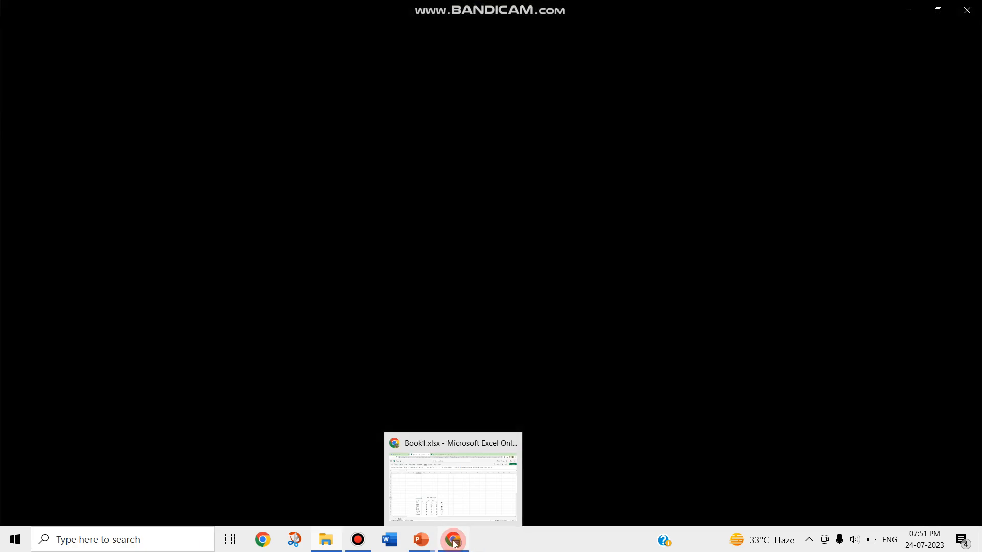
click(486, 545)
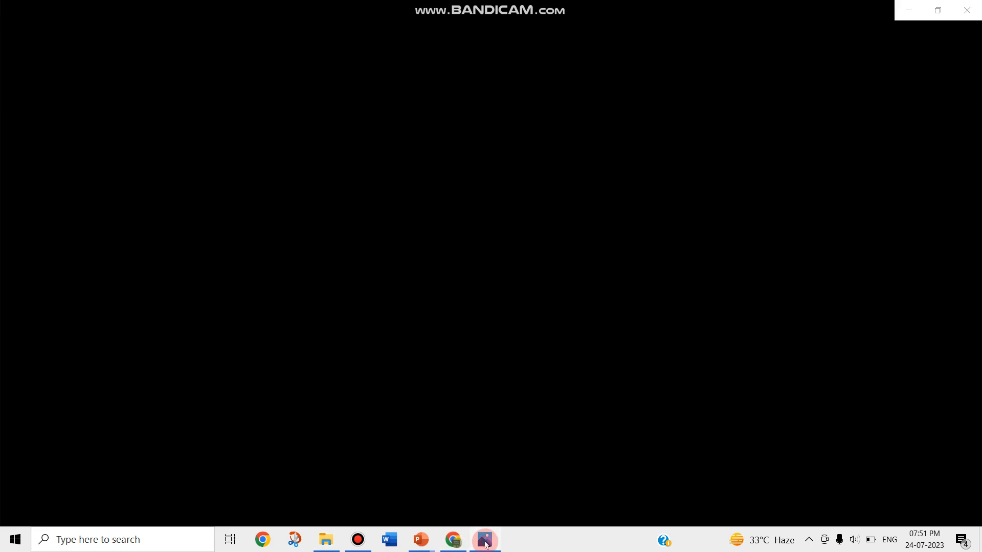
click(486, 546)
mouse_move(453, 540)
click(467, 502)
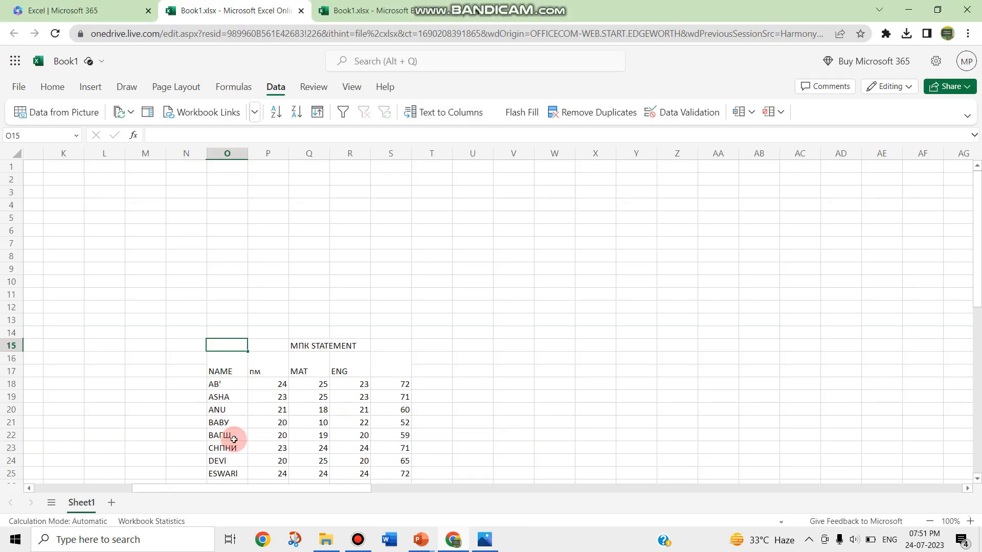
Select cell P16 and load picture M through Data from Picture
click(276, 364)
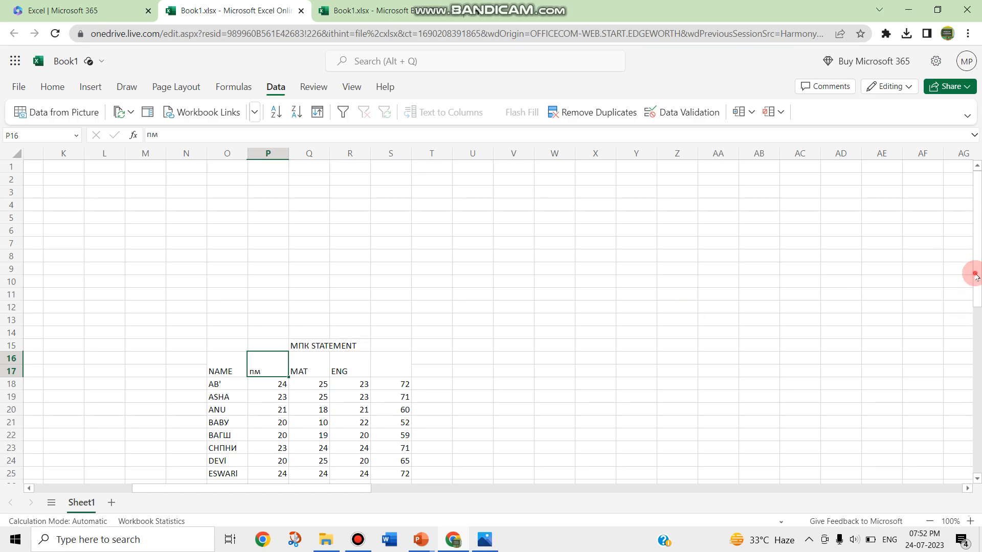
click(57, 113)
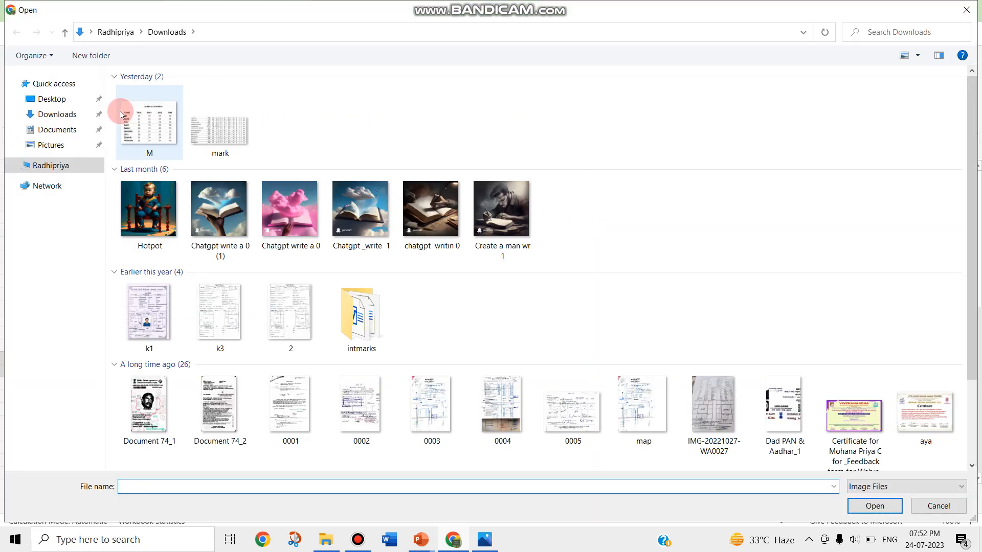
double_click(123, 114)
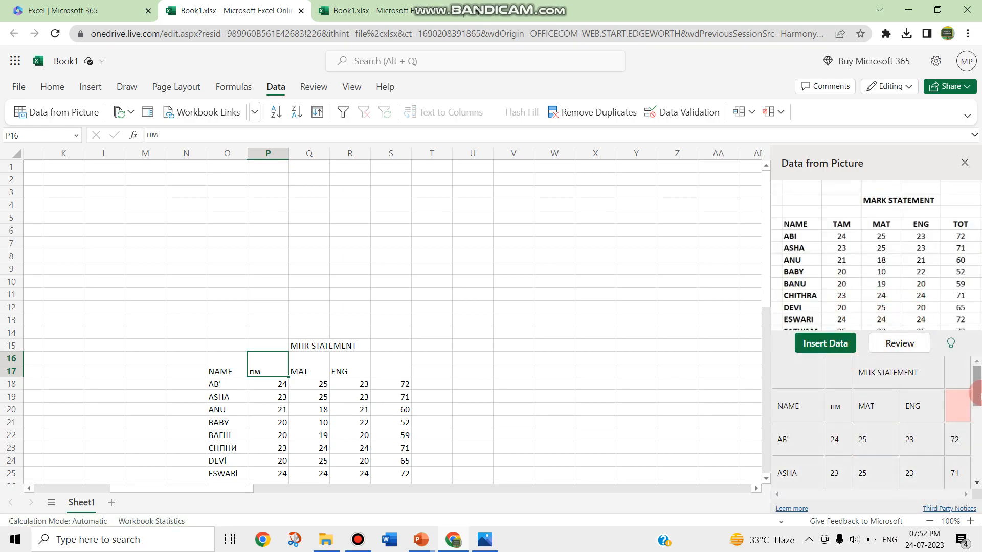
Correct the misread extracted title to MARK STATEMENT and accept it
mouse_move(977, 390)
mouse_down()
mouse_move(966, 412)
mouse_move(966, 480)
mouse_move(964, 384)
mouse_up()
click(887, 374)
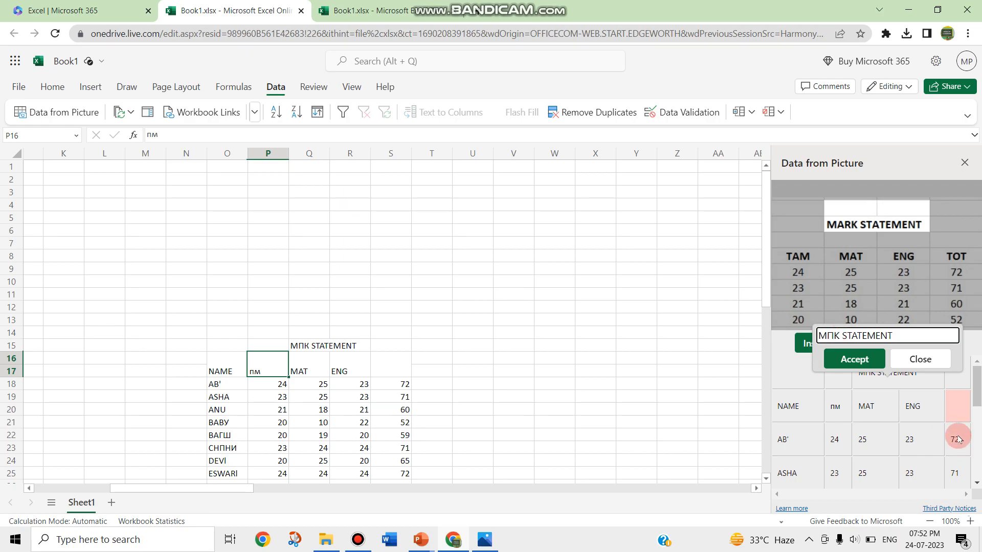
key(BackSpace)
key(BackSpace)
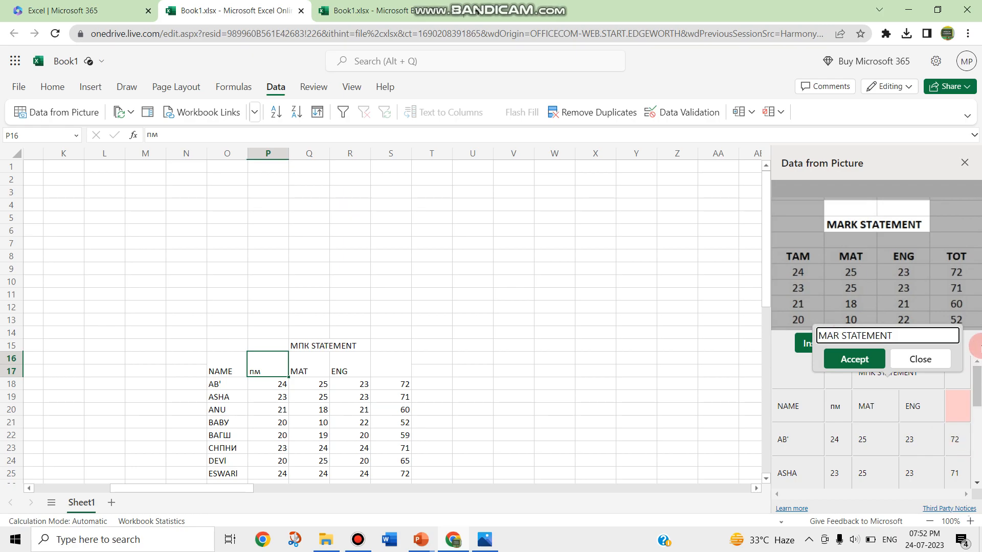
click(853, 358)
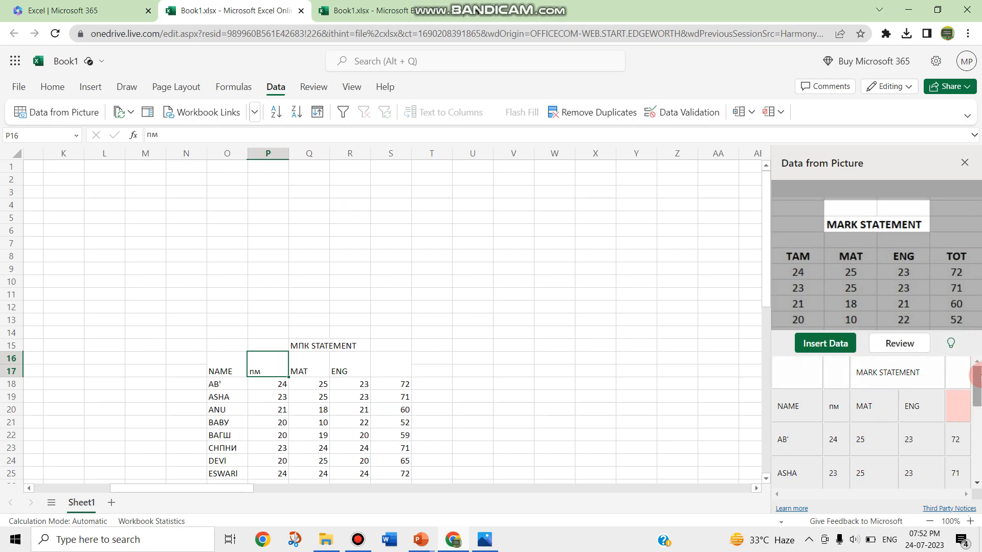
Insert the extracted table at P16, ignoring the remaining review item
drag(976, 378, 968, 479)
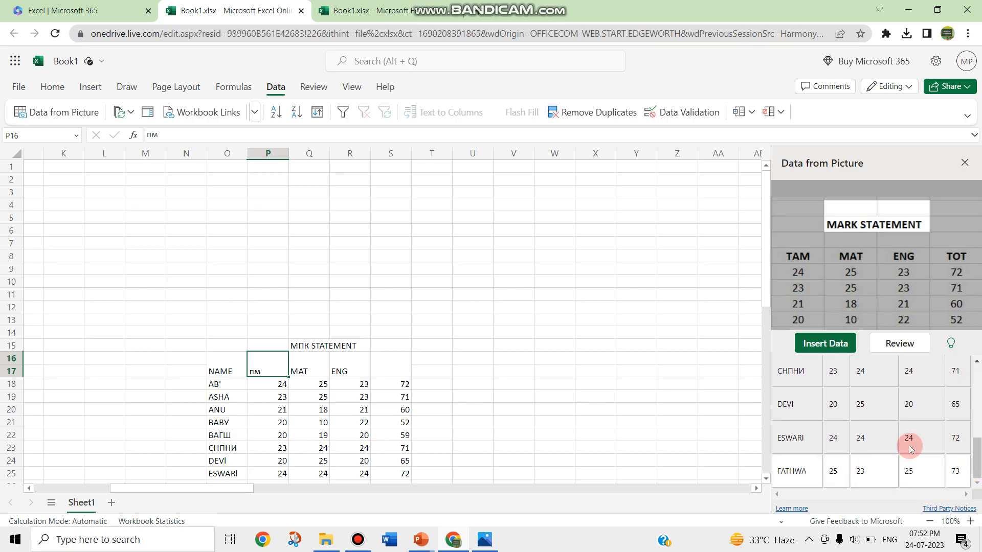
click(824, 344)
click(815, 440)
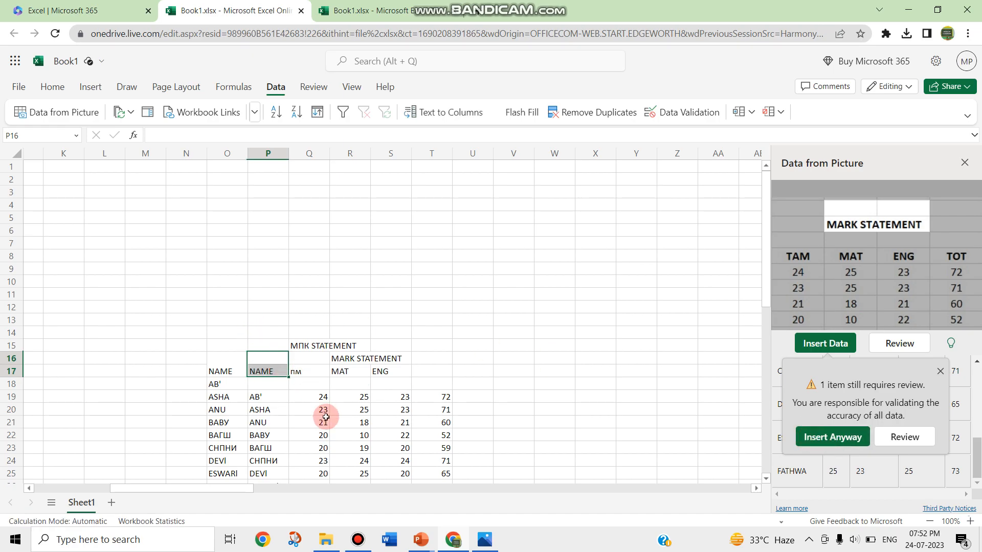
Clear the old misread title in Q15:R15
click(343, 359)
click(312, 347)
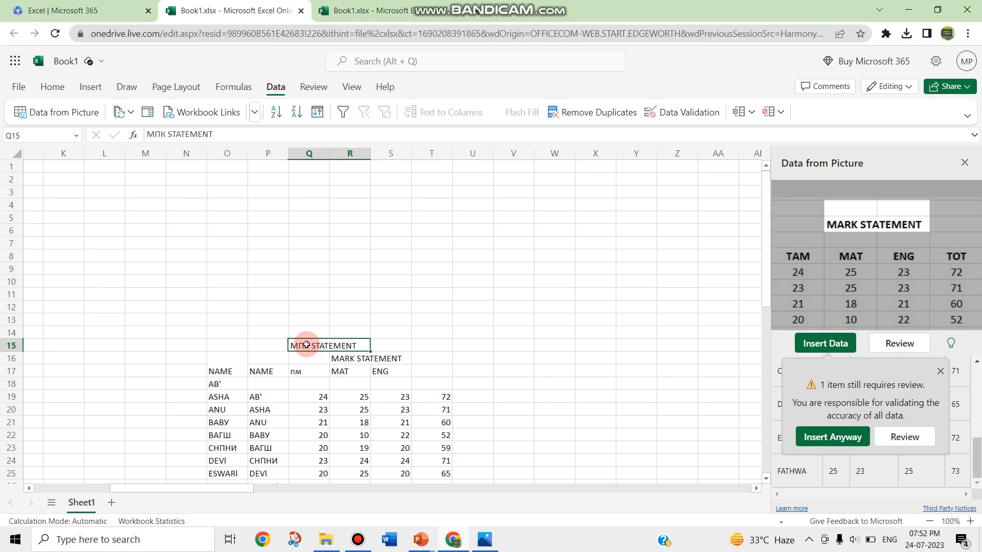
key(Delete)
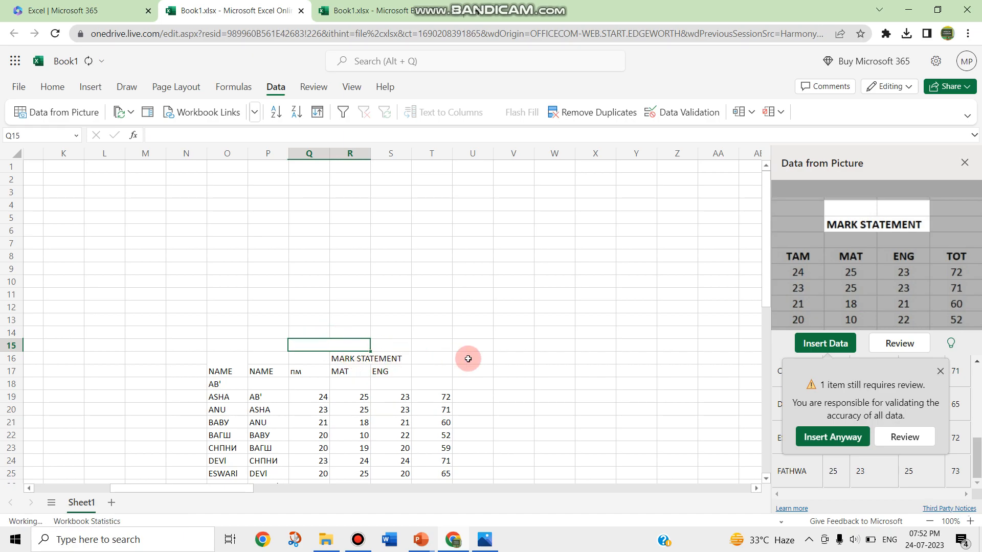
click(360, 360)
Delete the old NAME header and names in column O, then view M.png to compare
drag(224, 379, 213, 467)
key(Delete)
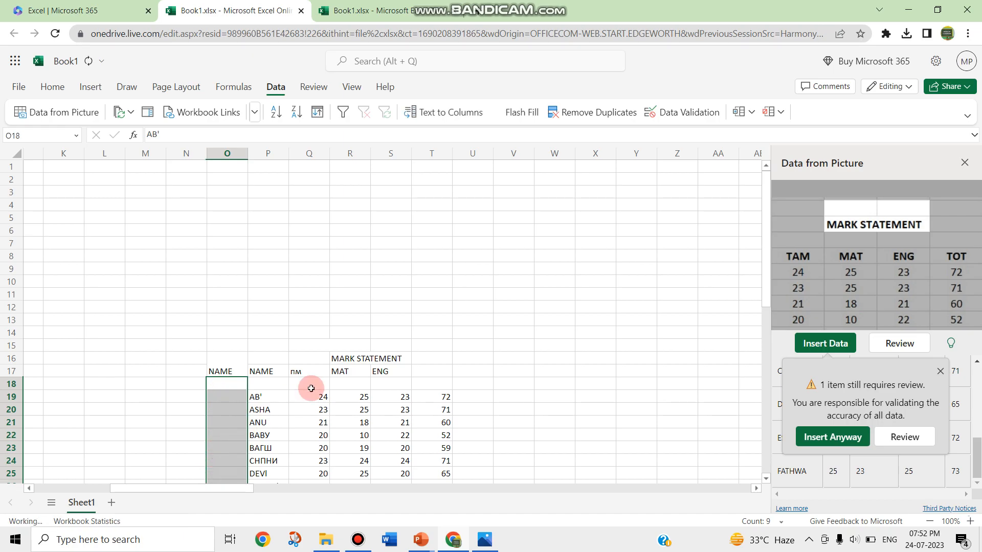
click(225, 366)
key(Delete)
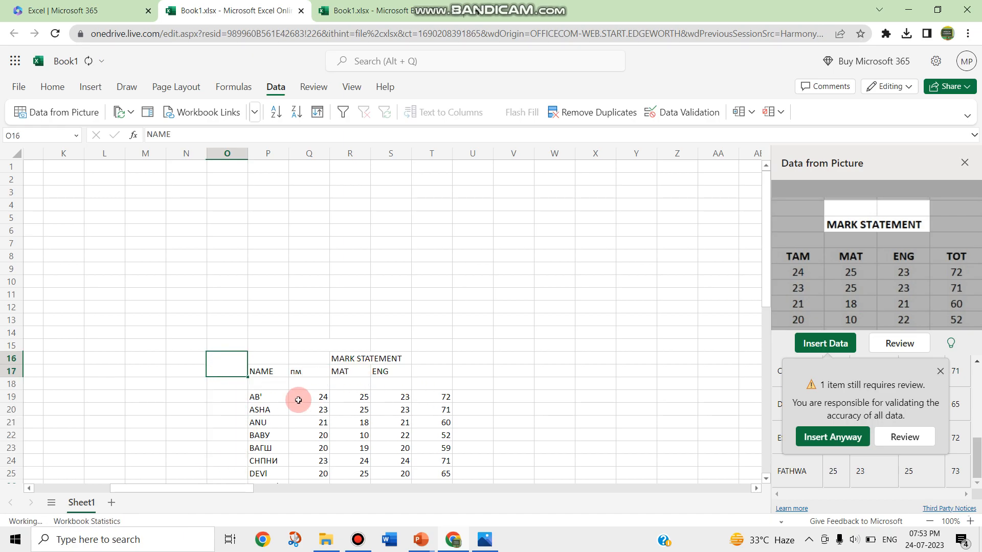
click(351, 363)
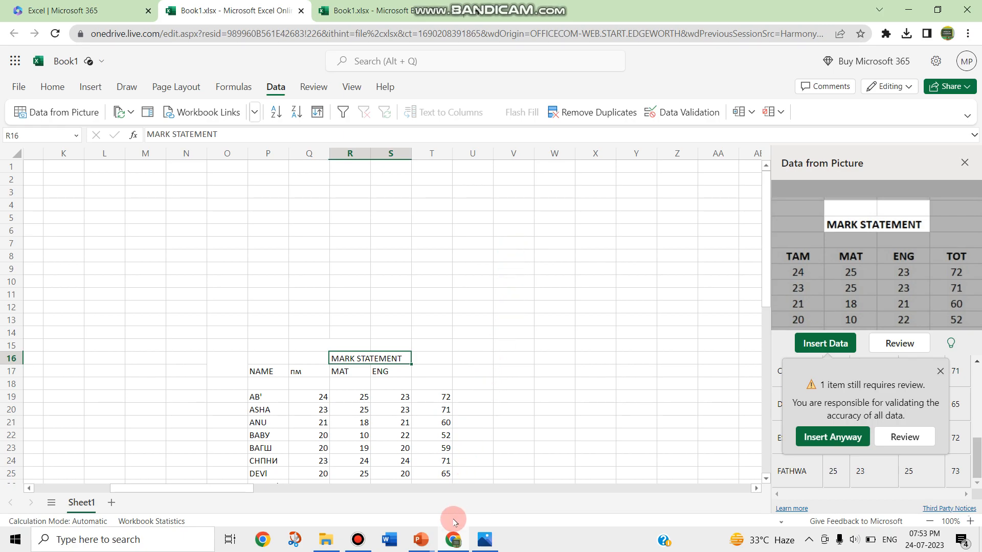
click(453, 538)
click(452, 538)
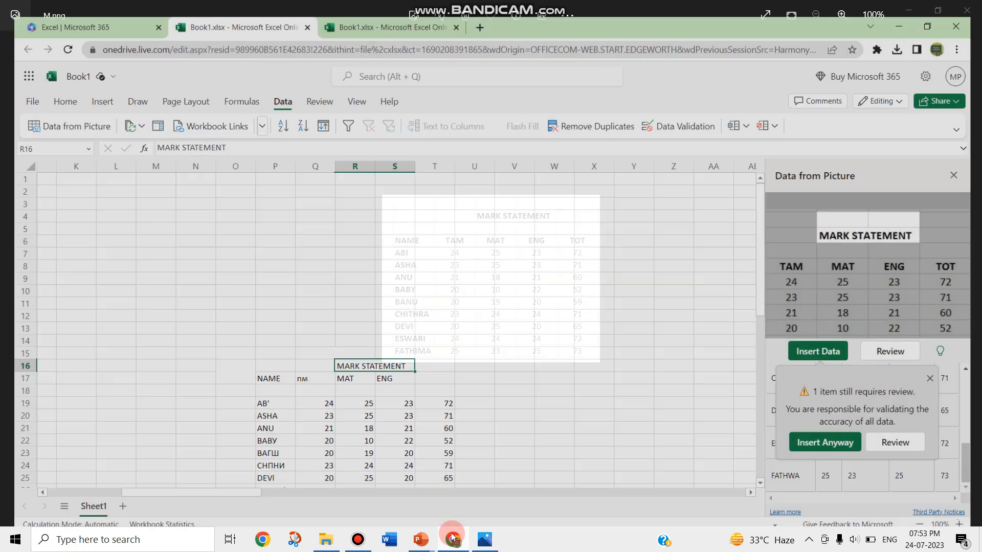